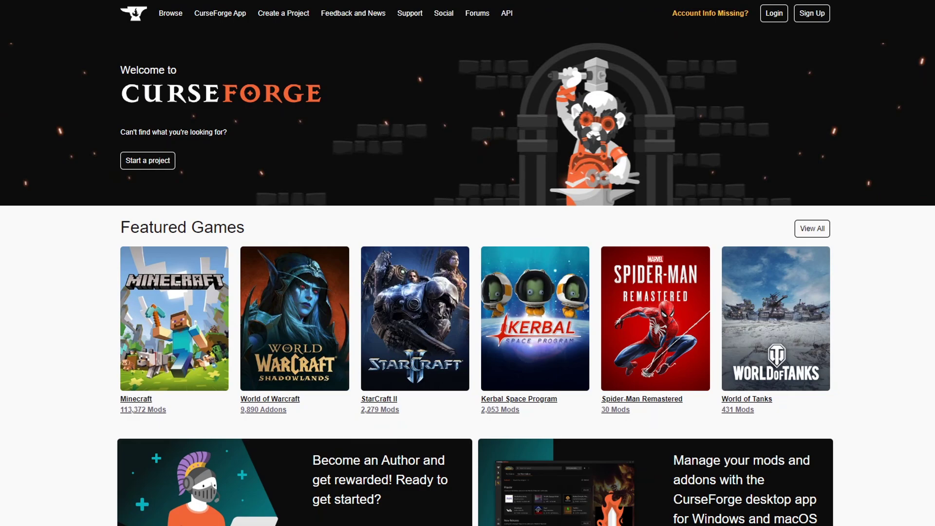
Step: Open the World of Warcraft addons page from the featured games
scroll(468, 263, down, 3)
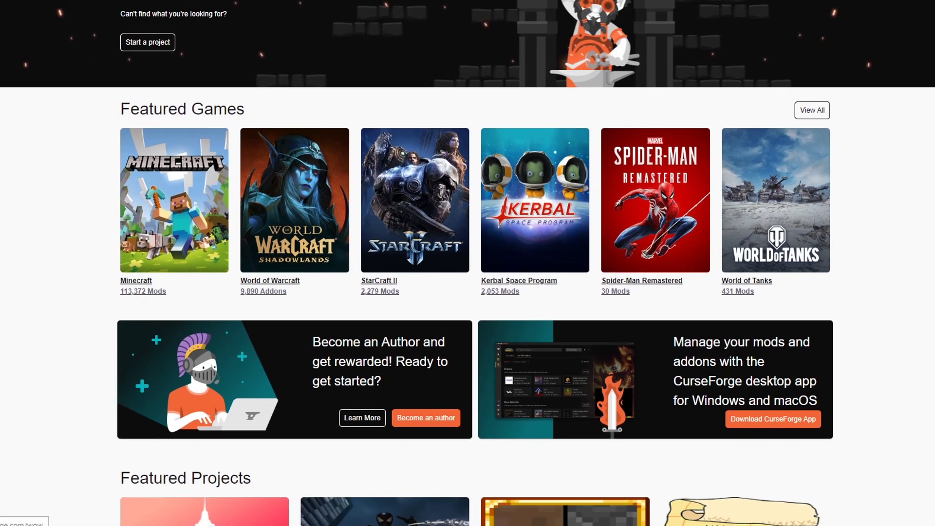
scroll(467, 263, down, 1)
click(294, 140)
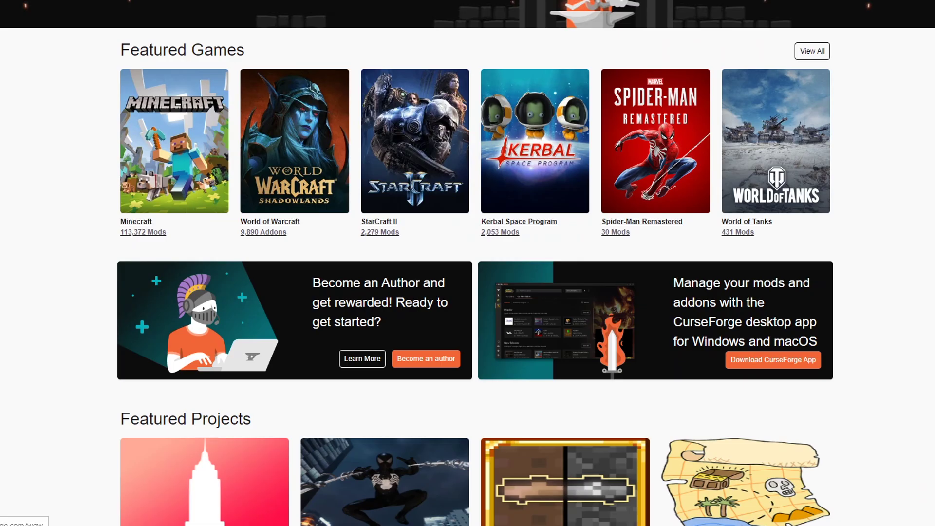
Step: Filter the World of Warcraft addons to game version 3.4.0 under WoW Wrath of the Lich King Classic
click(376, 186)
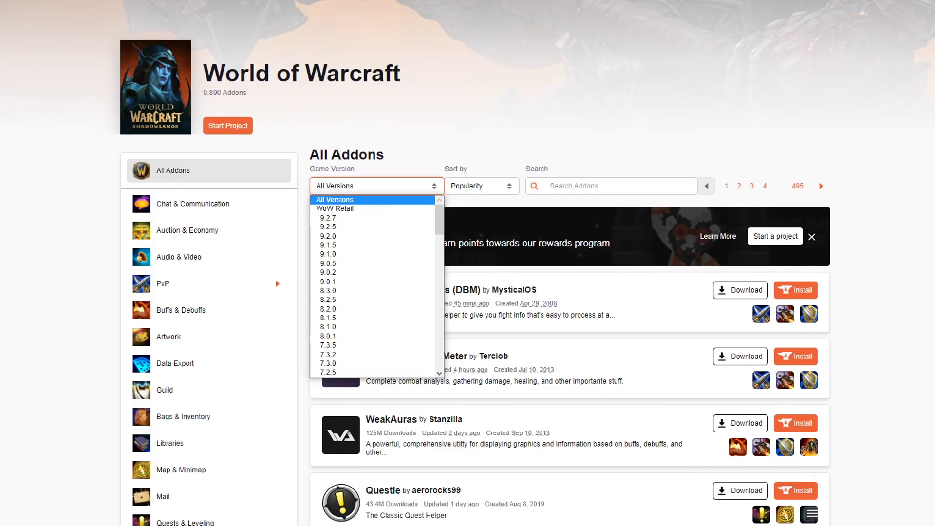
scroll(341, 230, down, 15)
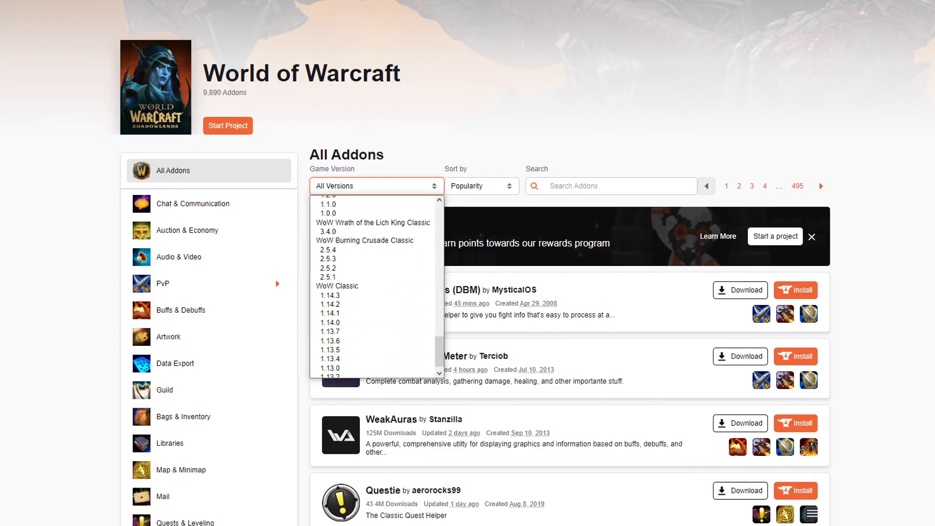
scroll(341, 230, down, 5)
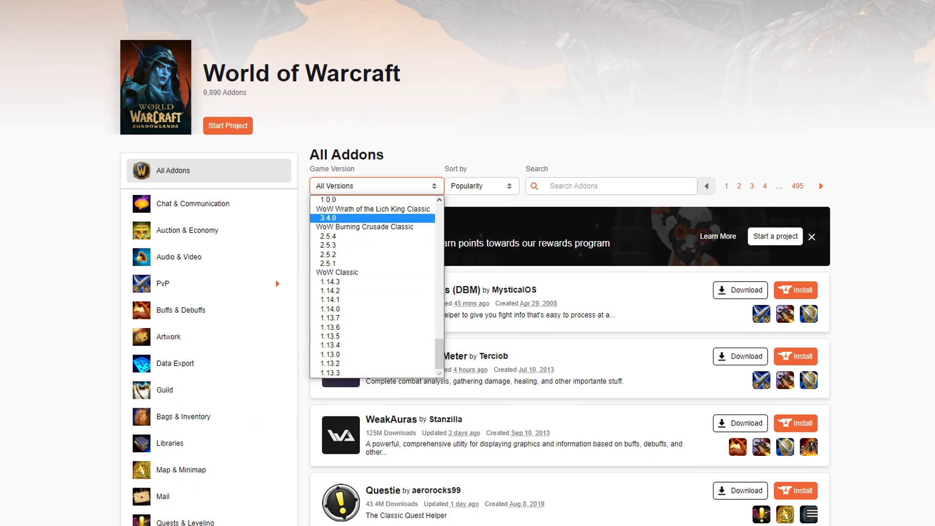
mouse_move(439, 363)
mouse_down()
mouse_move(439, 347)
mouse_move(433, 358)
mouse_up()
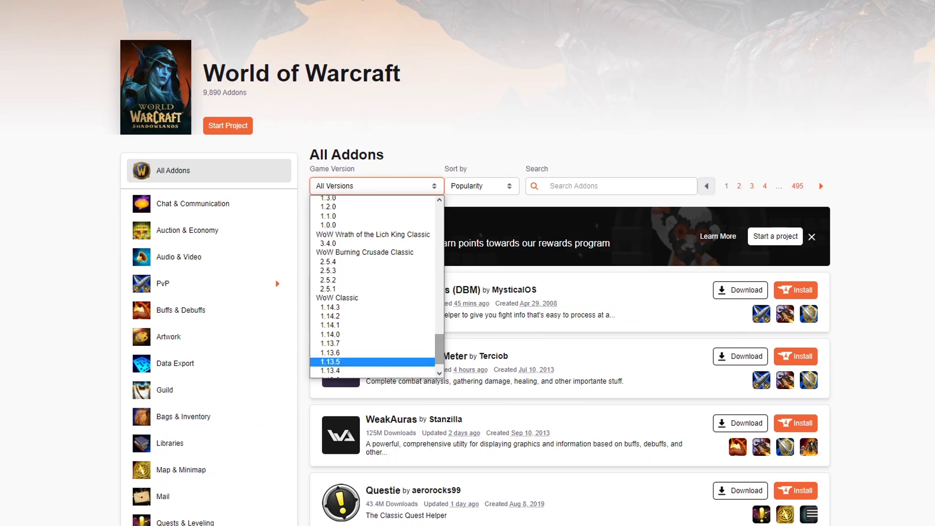
scroll(372, 353, up, 8)
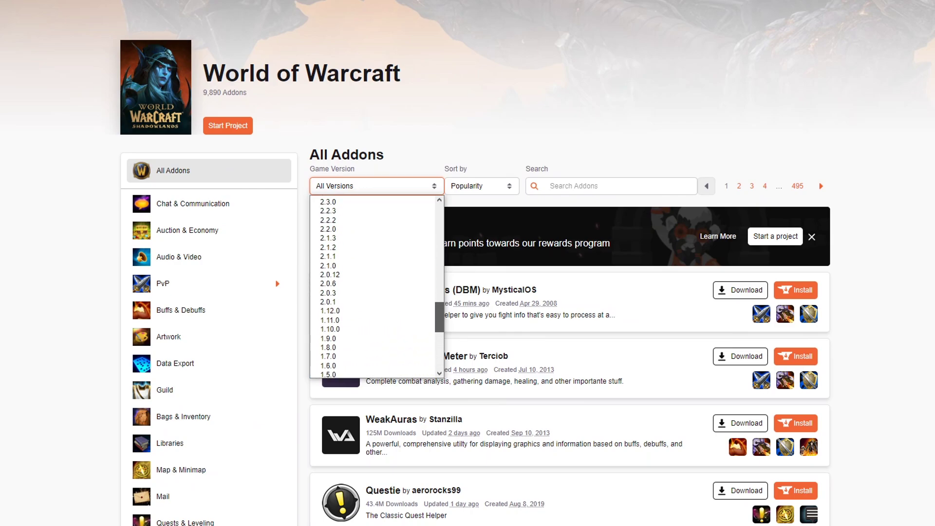
scroll(373, 292, up, 5)
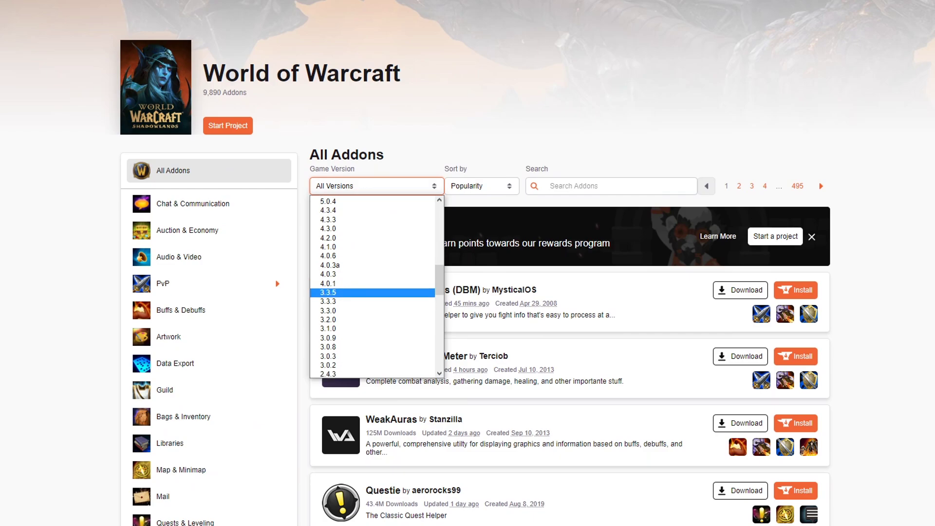
scroll(373, 316, down, 10)
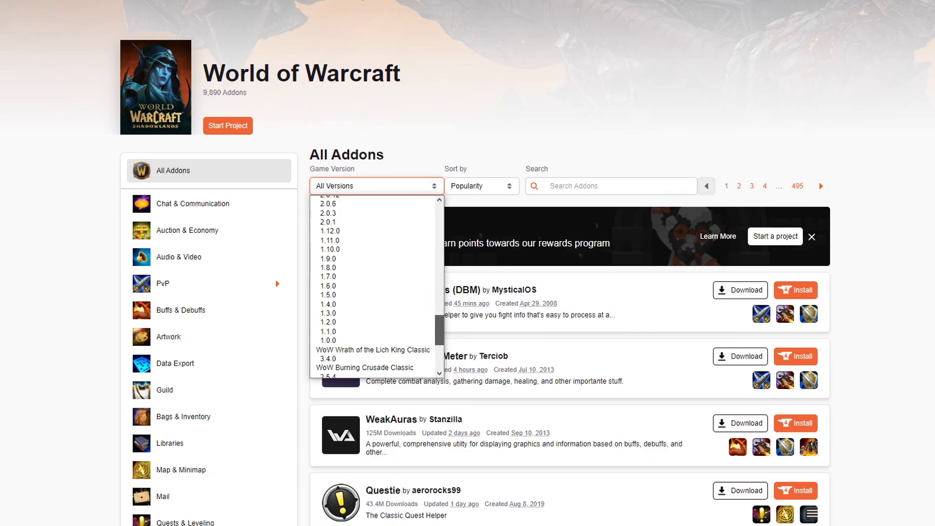
click(341, 279)
scroll(342, 279, up, 4)
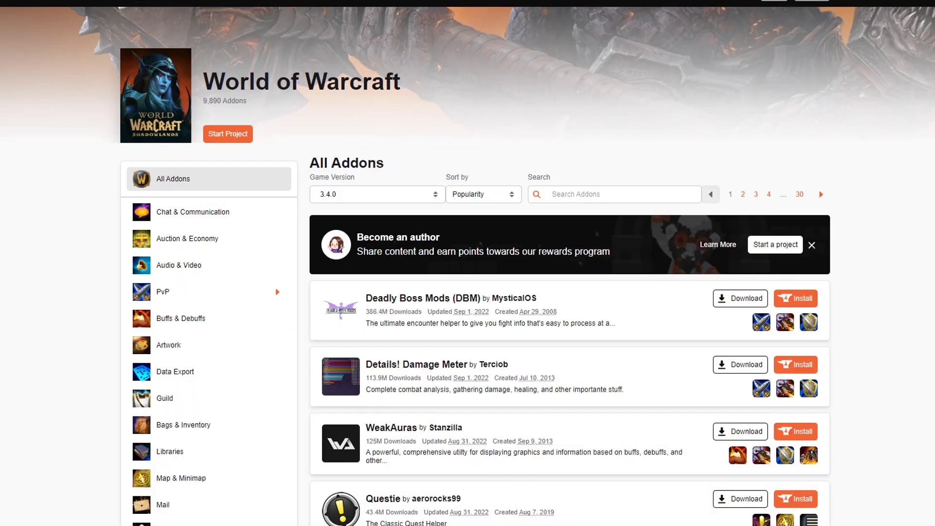
Step: Look through the addon categories, the listed addons and the available sorting options
scroll(468, 263, down, 3)
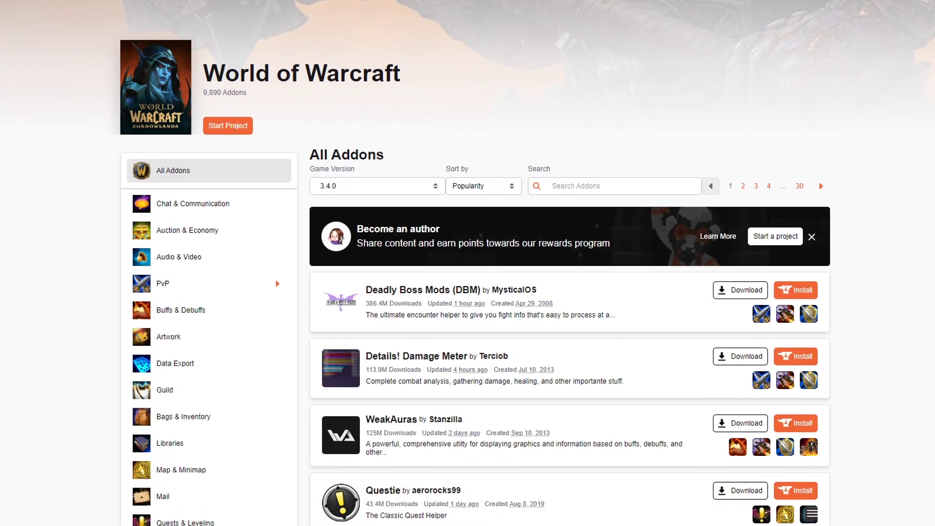
scroll(468, 264, down, 1)
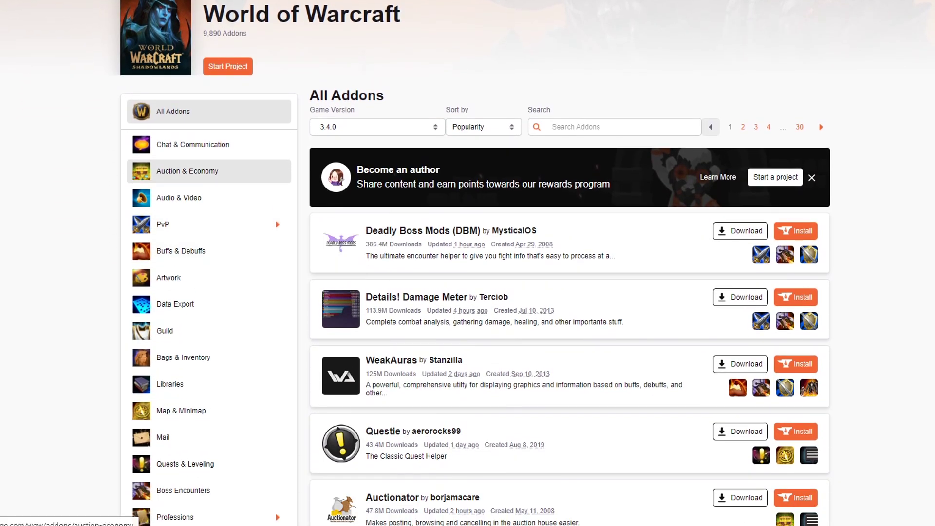
scroll(194, 171, down, 2)
mouse_move(195, 114)
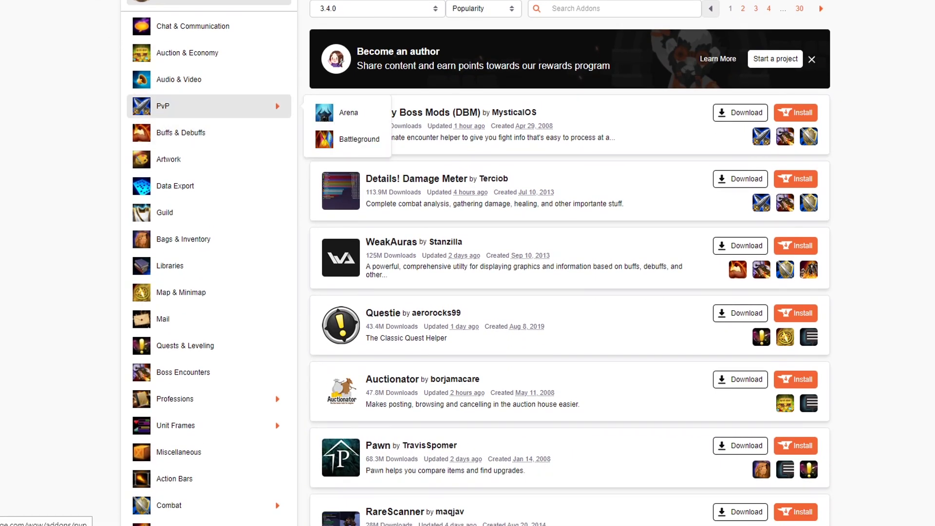
scroll(204, 147, down, 2)
scroll(204, 171, down, 2)
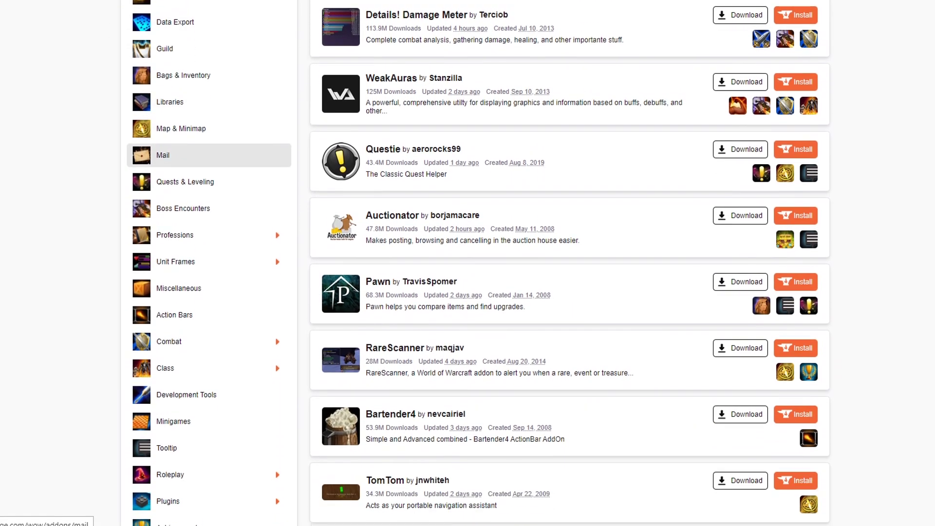
scroll(205, 234, down, 2)
mouse_move(204, 150)
scroll(204, 195, up, 8)
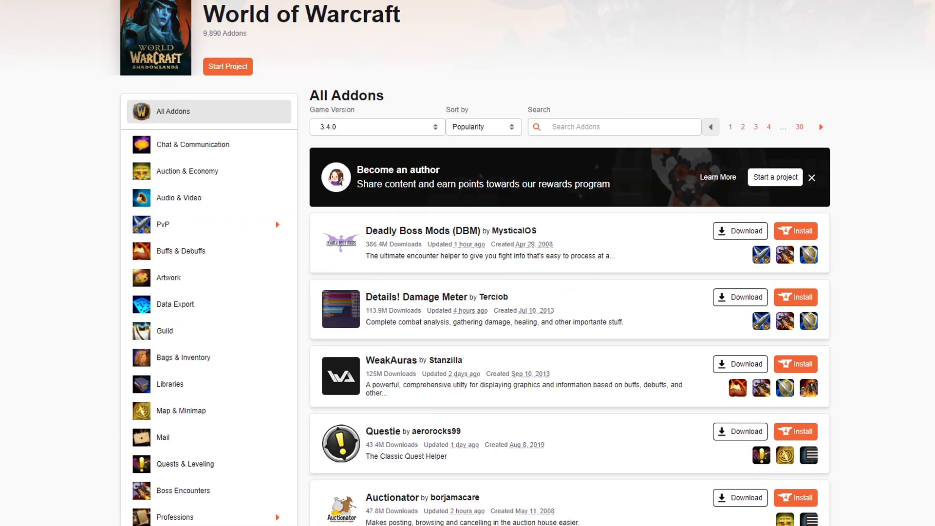
click(483, 127)
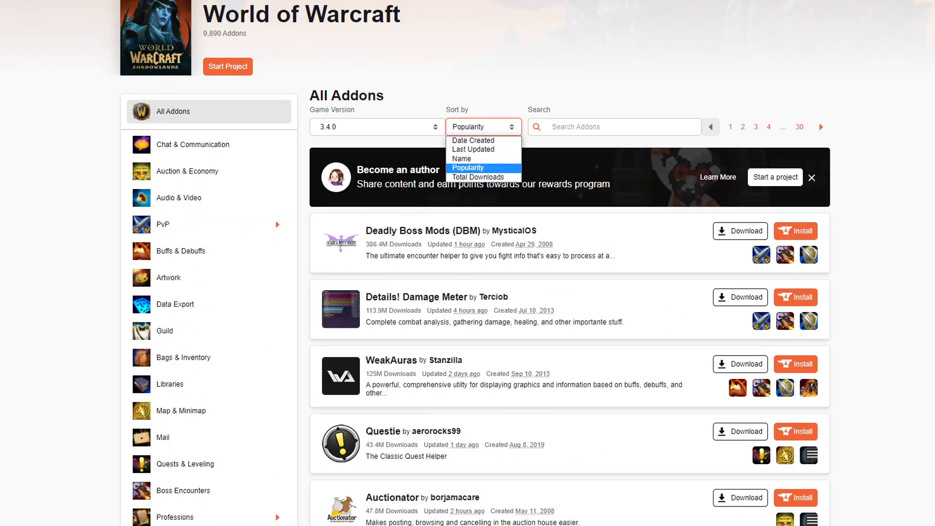
scroll(570, 263, down, 3)
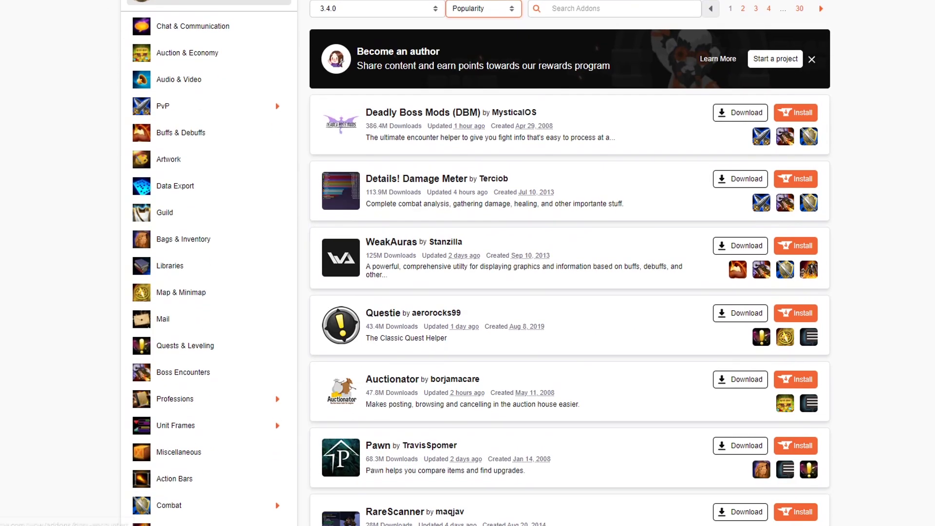
scroll(741, 121, up, 3)
Step: Try the direct download of Plater Nameplates from the addon list and return to the list
scroll(570, 263, down, 10)
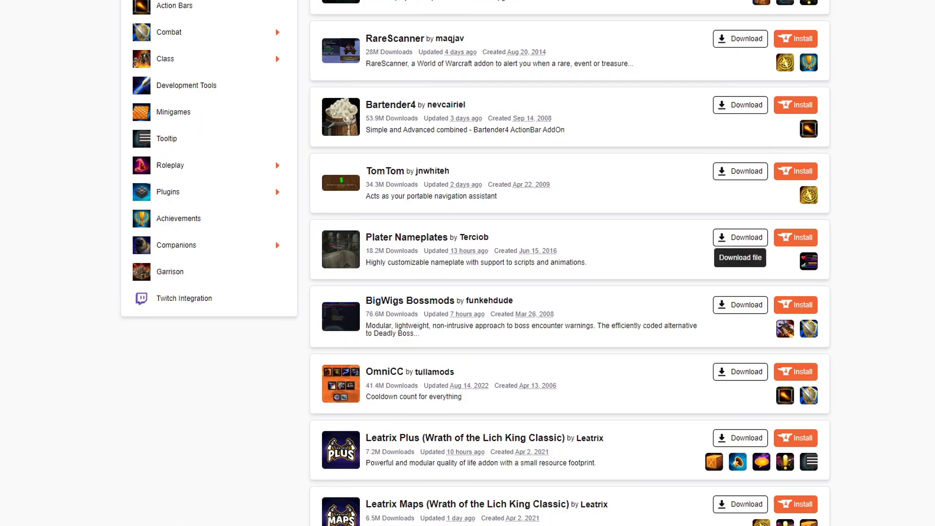
click(740, 237)
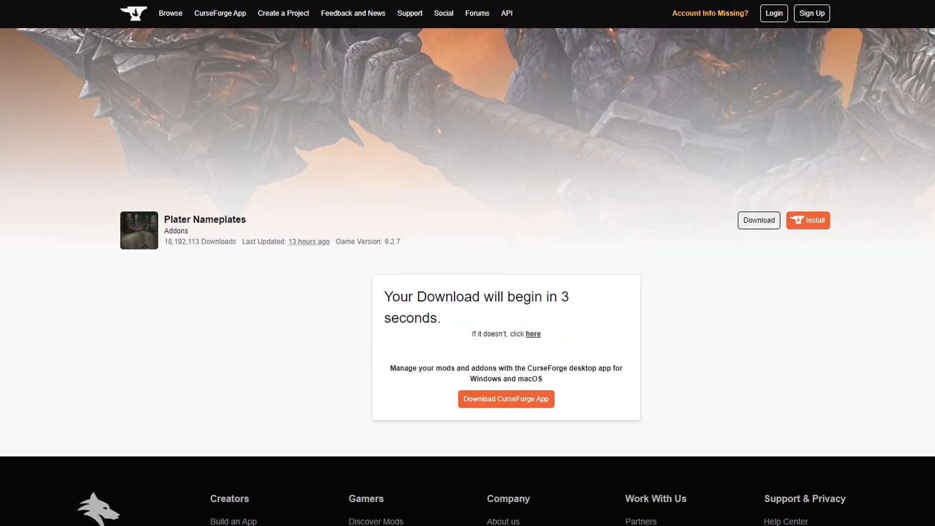
key(alt+Left)
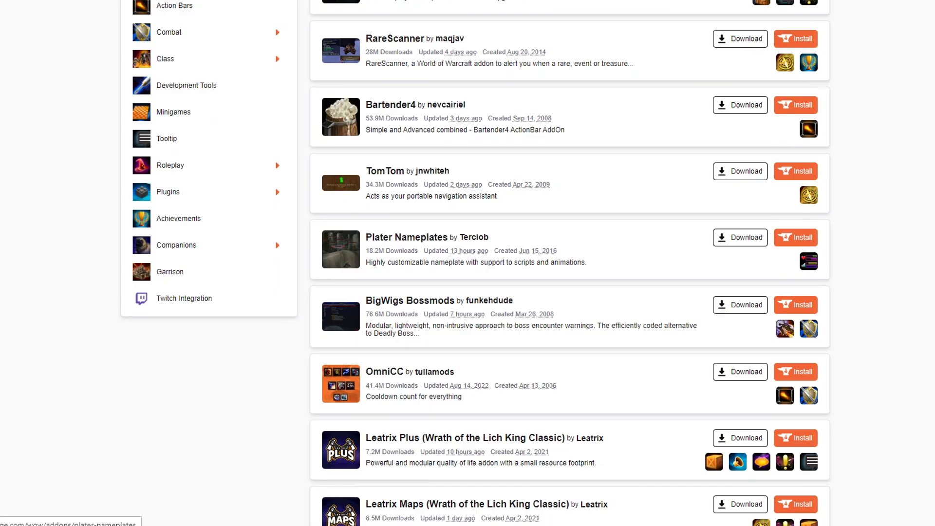
Step: Open the Plater Nameplates project page, review its description and images, and view incombat.png enlarged
click(406, 238)
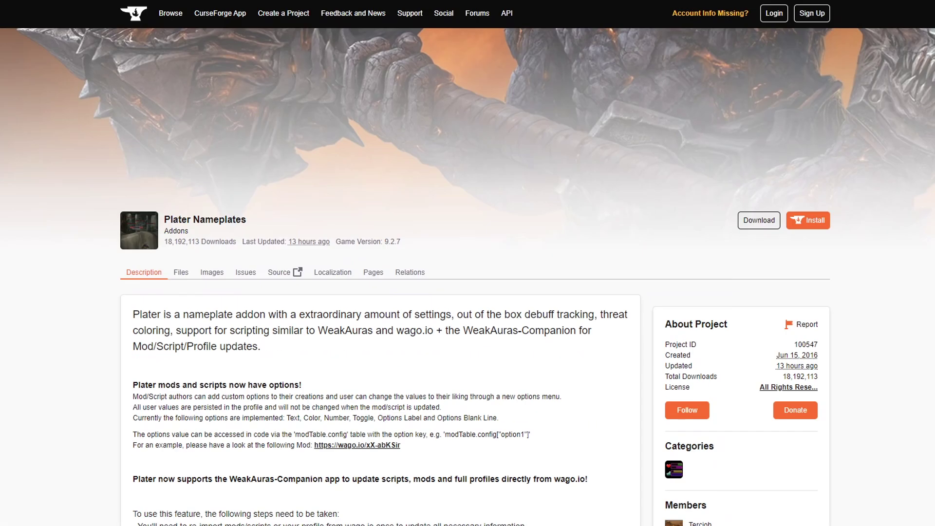
scroll(468, 263, down, 3)
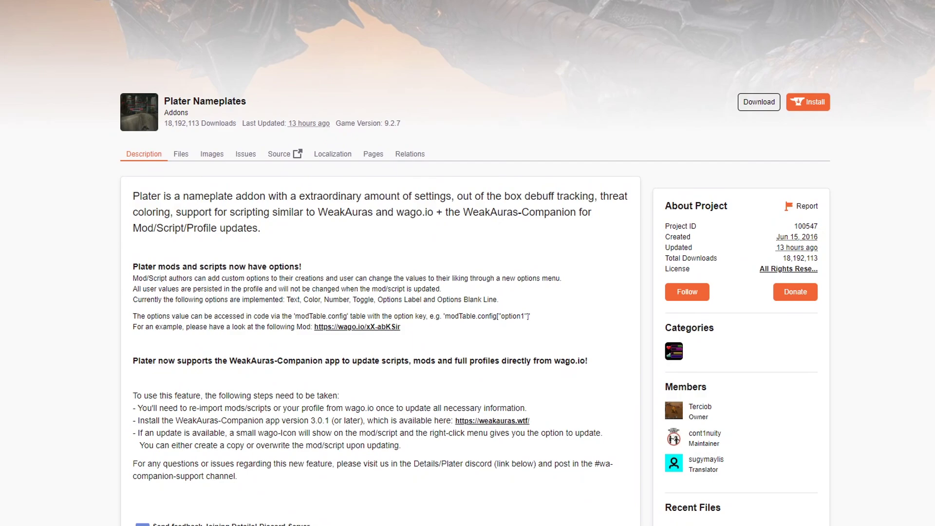
click(211, 154)
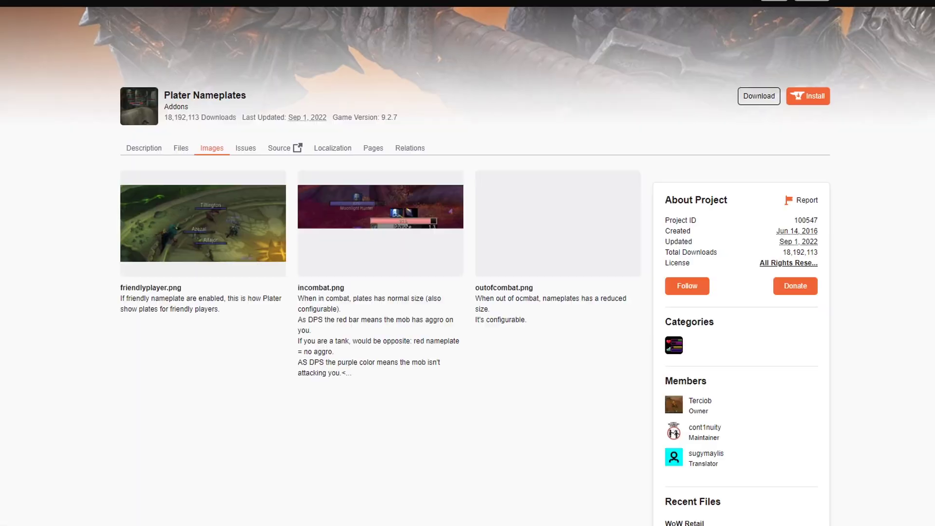
scroll(364, 262, down, 1)
click(365, 262)
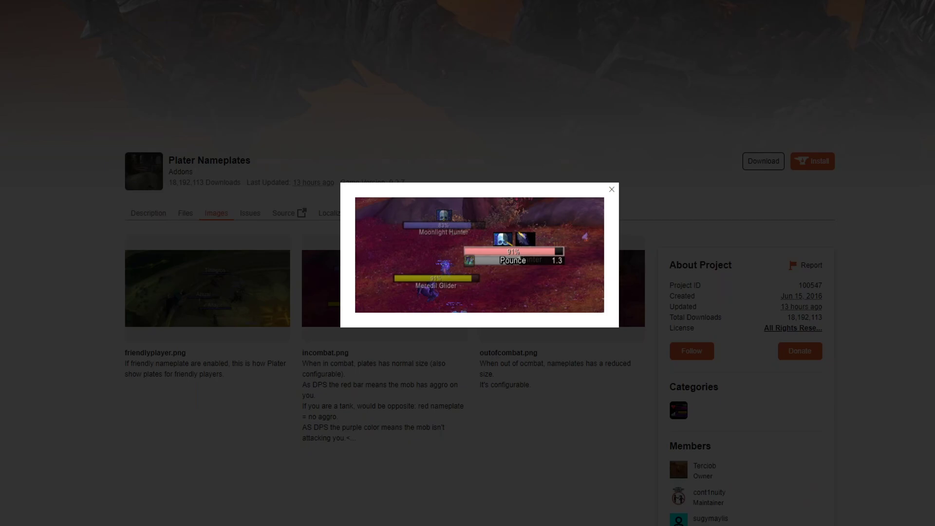
click(612, 189)
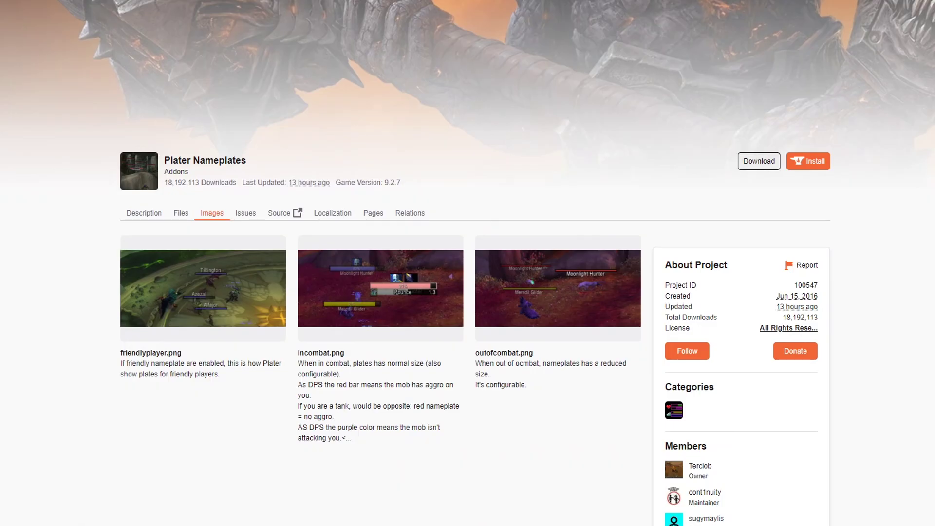
Step: Open the complete list of all files released for Plater Nameplates
click(181, 213)
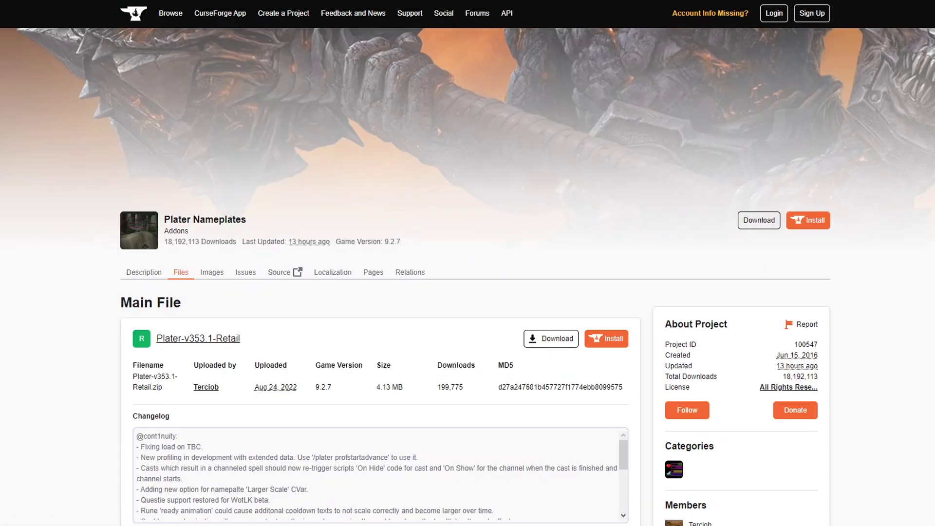
scroll(468, 263, down, 5)
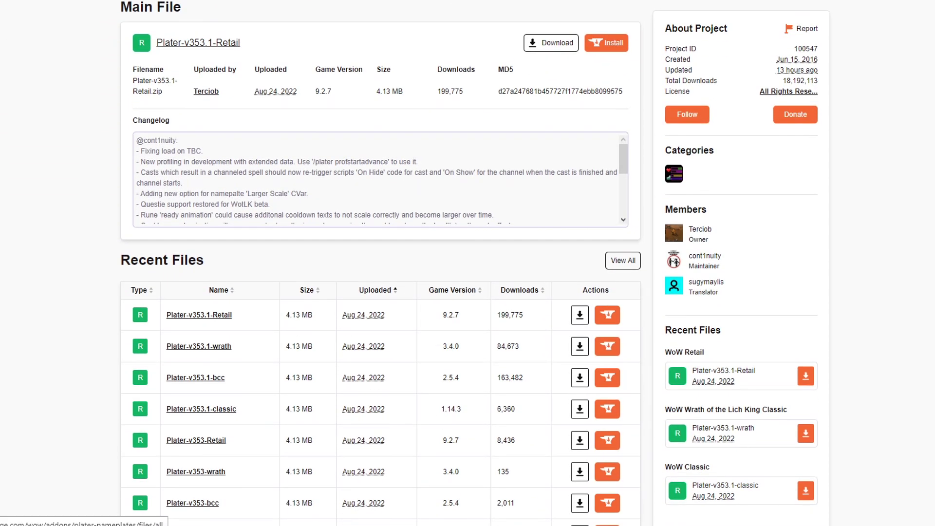
click(622, 260)
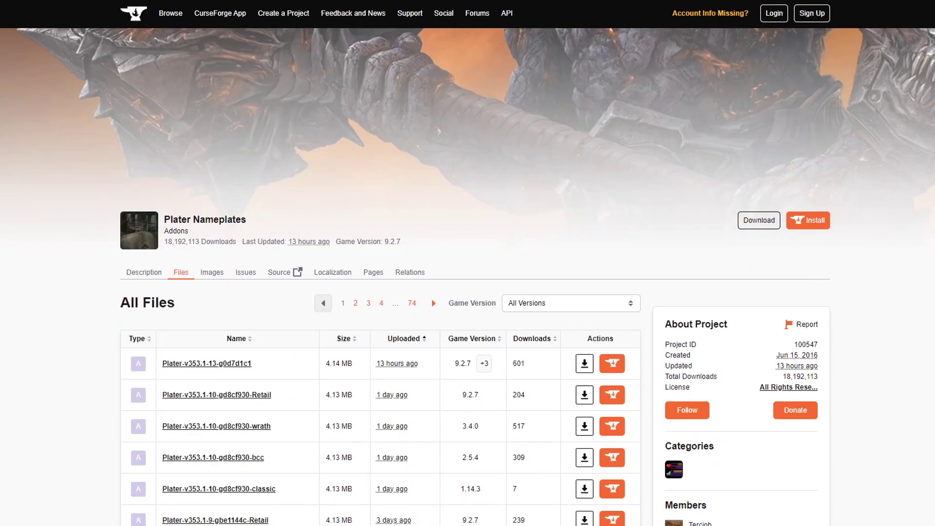
scroll(468, 263, down, 3)
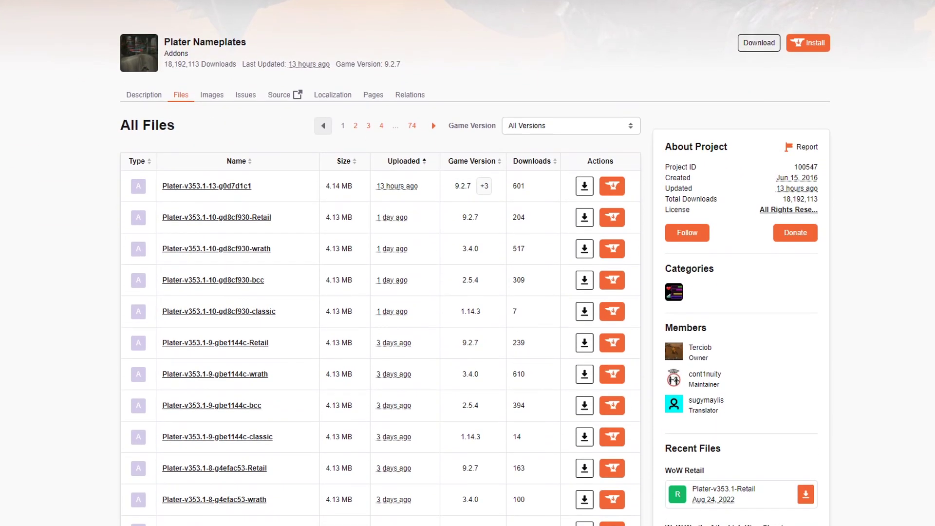
Step: Filter the Plater Nameplates files to game version 3.4.0 for Wrath of the Lich King Classic
click(570, 125)
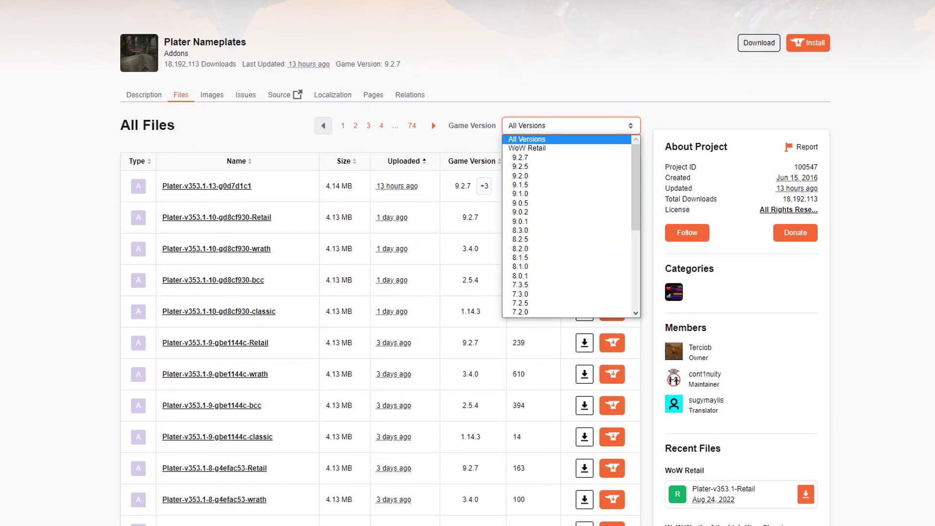
scroll(568, 212, down, 3)
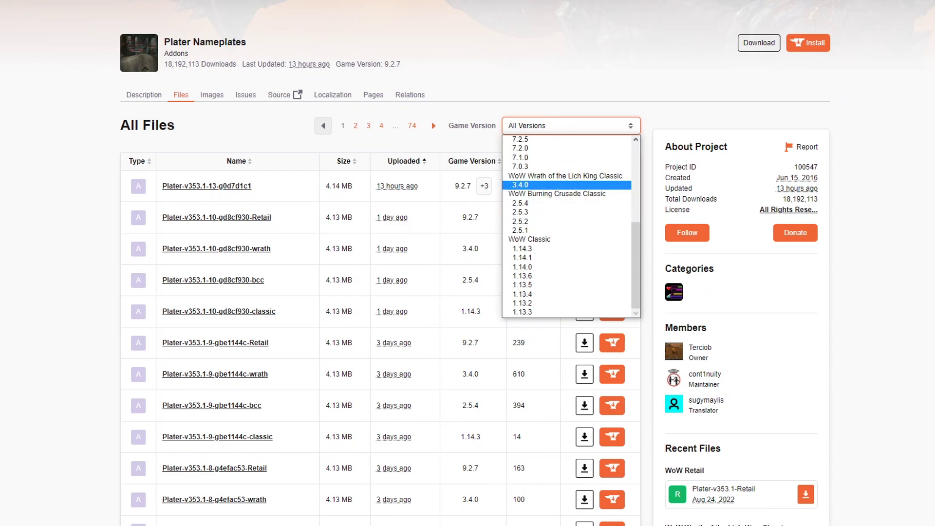
click(566, 185)
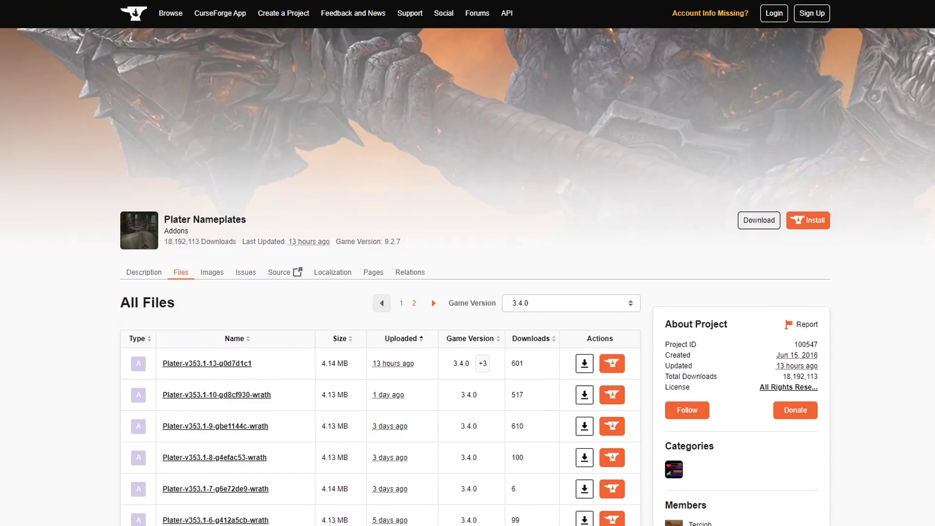
scroll(532, 486, down, 1)
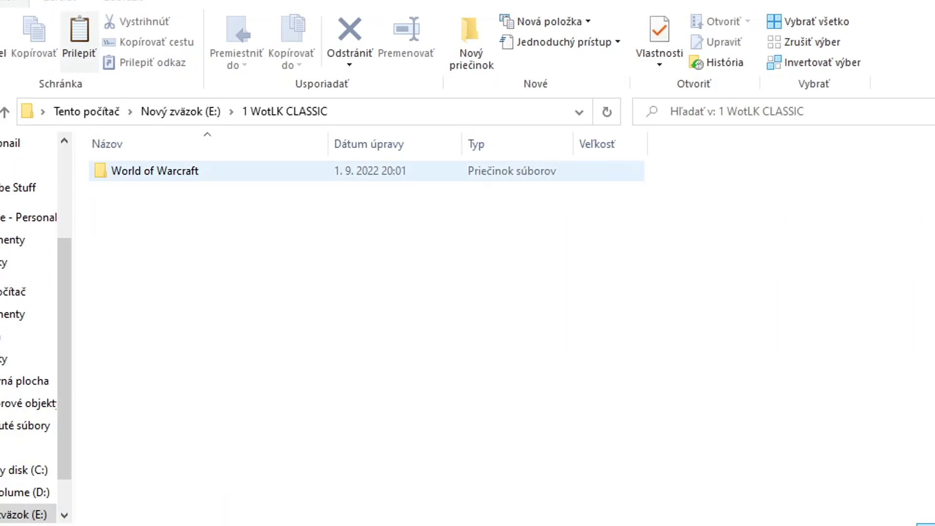
Step: In File Explorer, open the AddOns folder inside World of Warcraft, _classic_, Interface
double_click(190, 171)
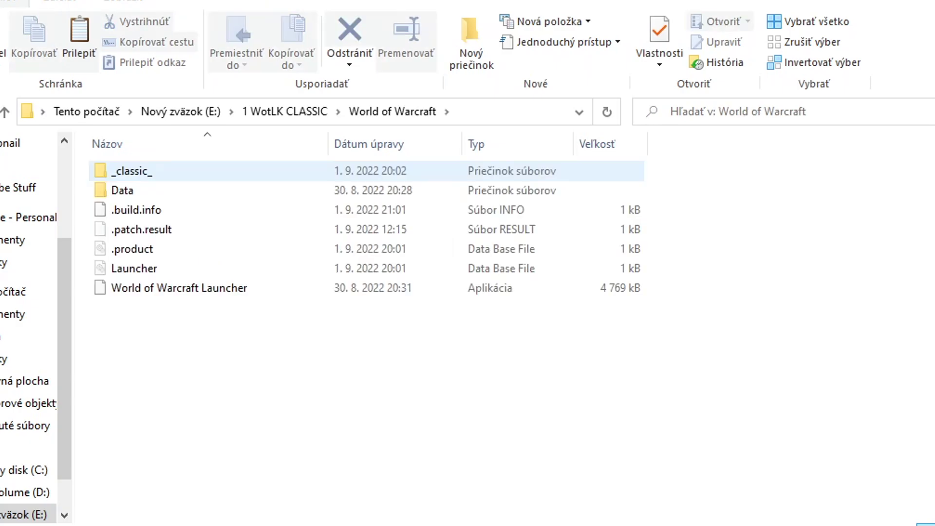
double_click(190, 172)
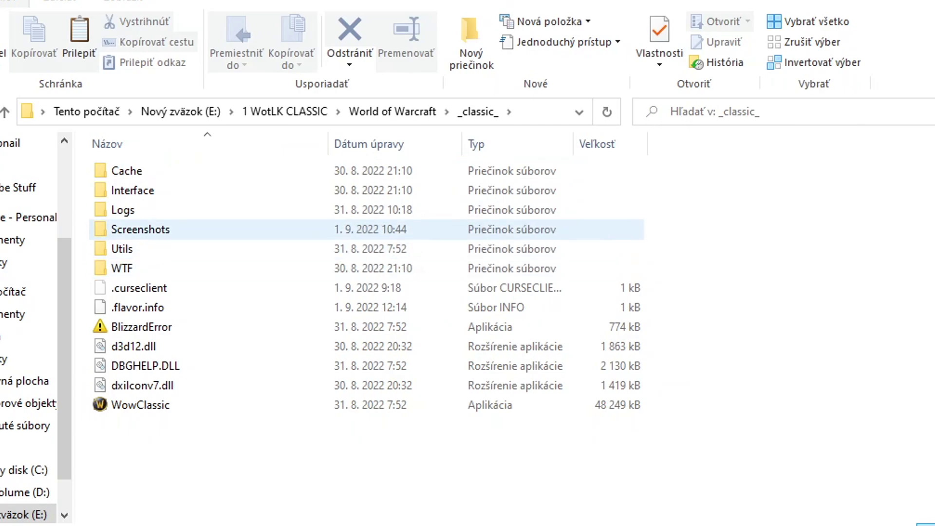
double_click(133, 190)
double_click(132, 171)
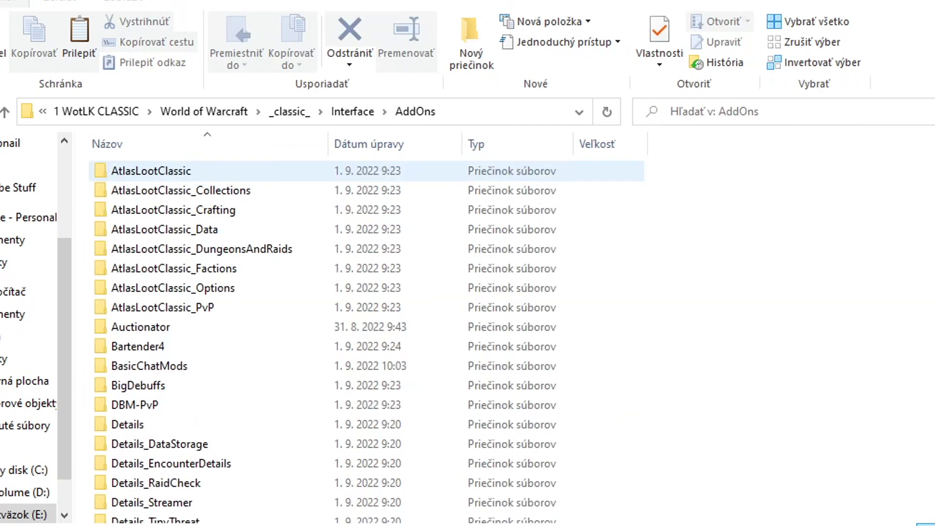
Step: Paste the Plater-v353.1-wrath archive into the AddOns folder and show the actions available for it
key(ctrl+v)
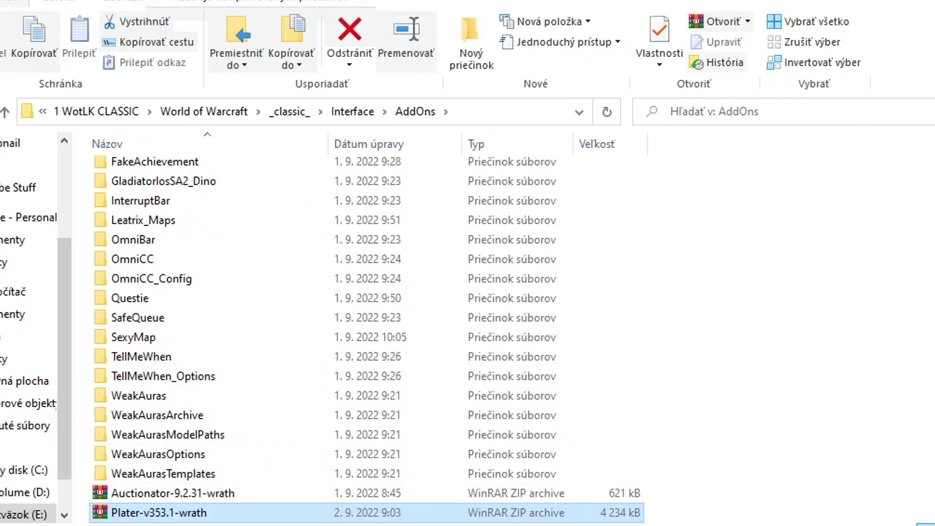
right_click(190, 513)
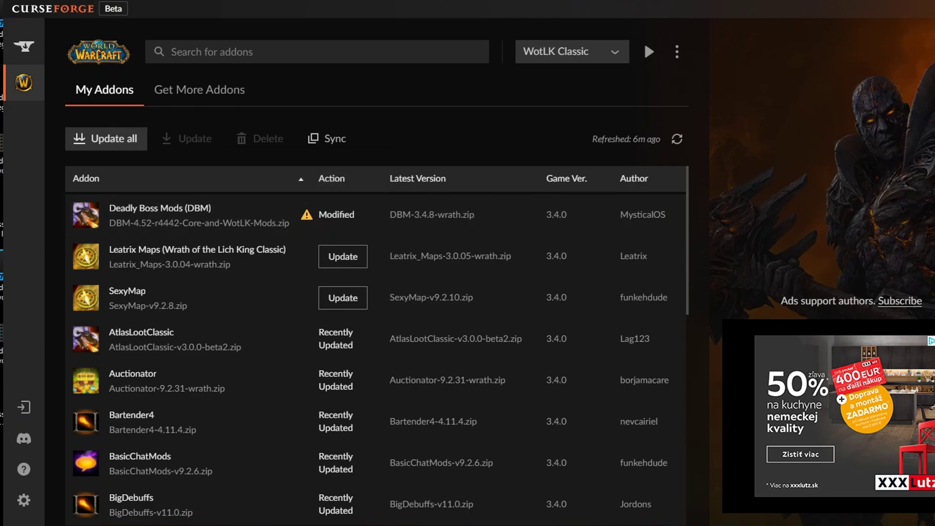
Step: In the CurseForge app, update all outdated WotLK Classic addons and look through the list of installed addons
click(105, 138)
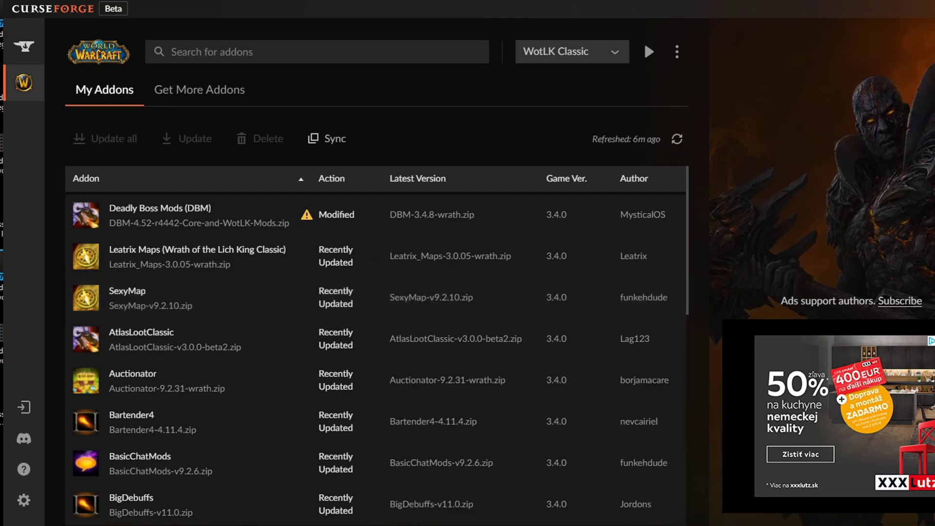
scroll(376, 325, down, 10)
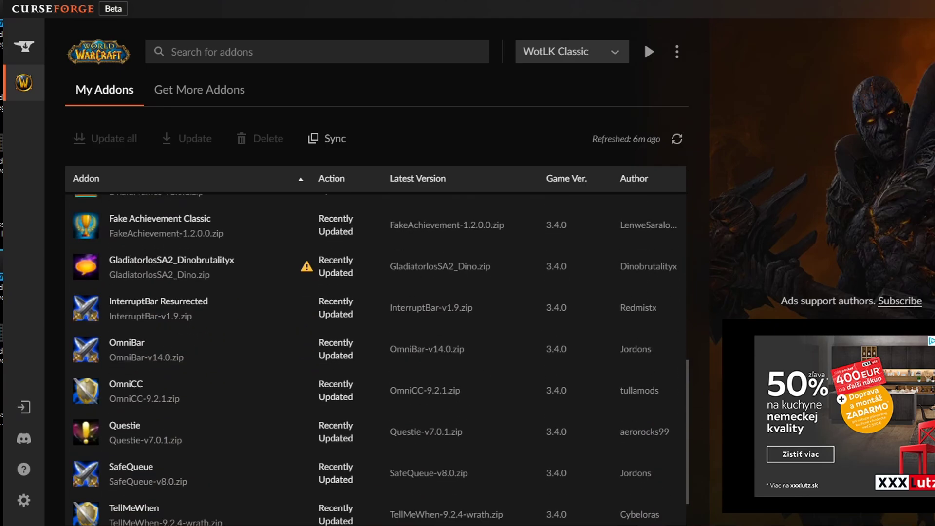
scroll(375, 326, down, 1)
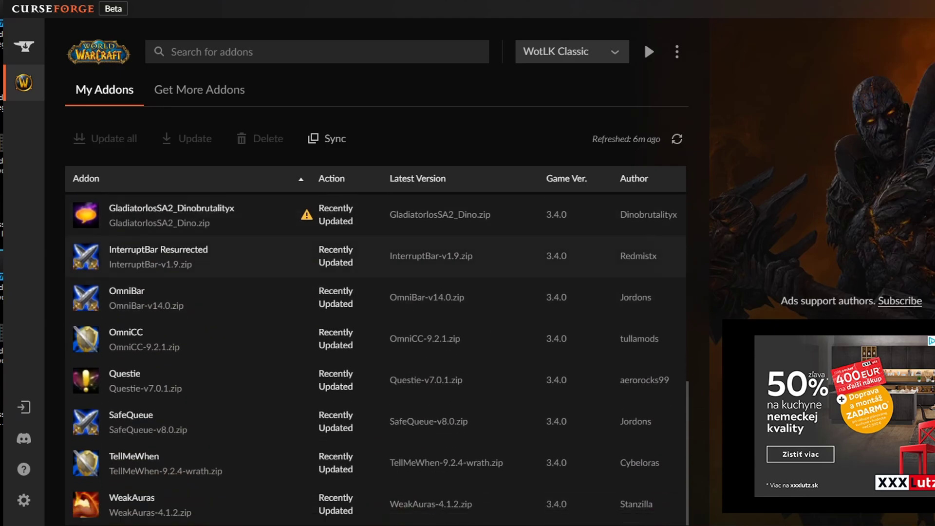
scroll(375, 339, up, 10)
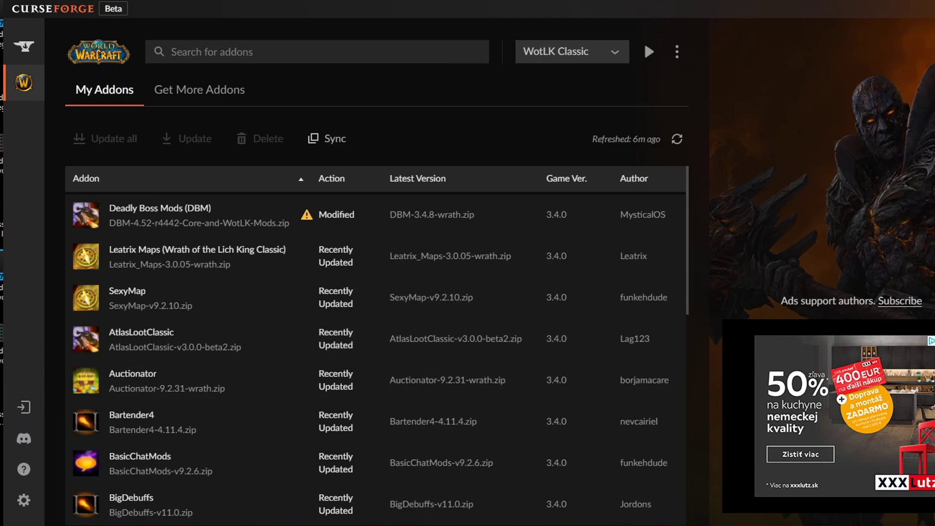
scroll(375, 325, down, 8)
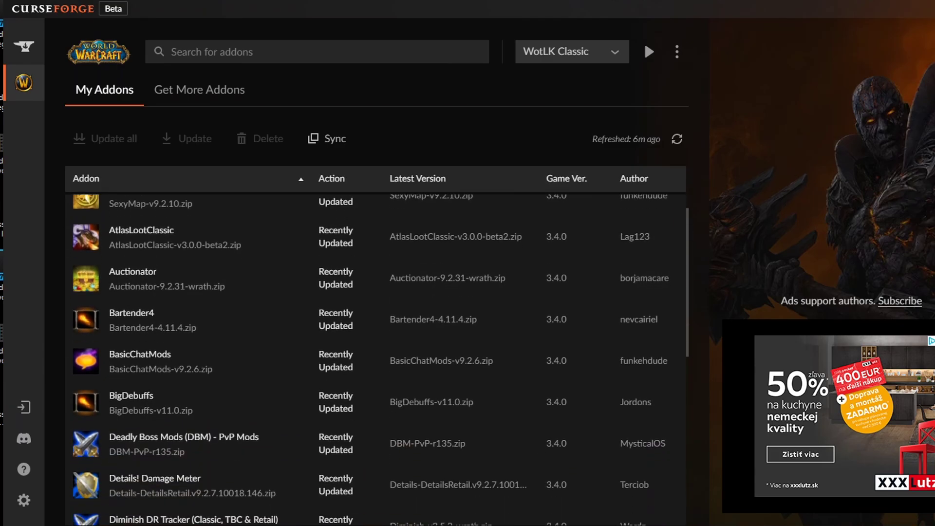
scroll(375, 325, down, 3)
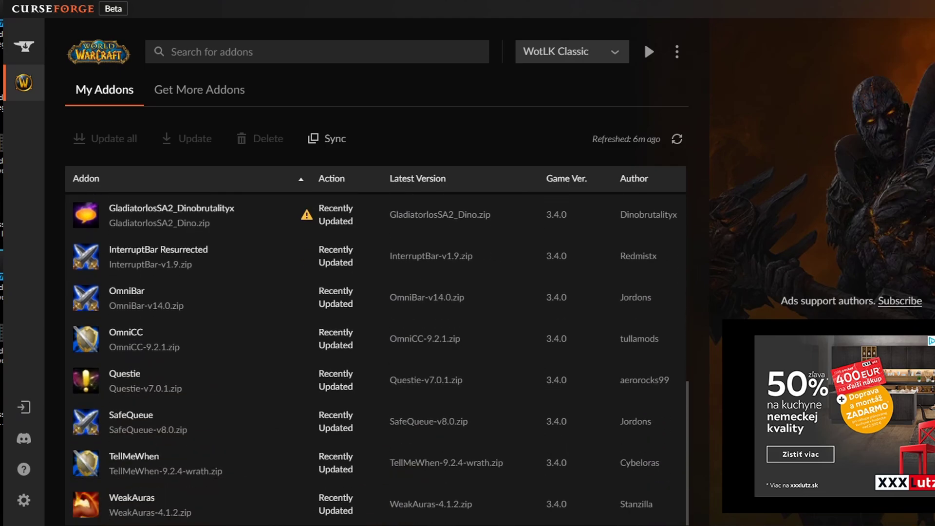
scroll(375, 325, up, 10)
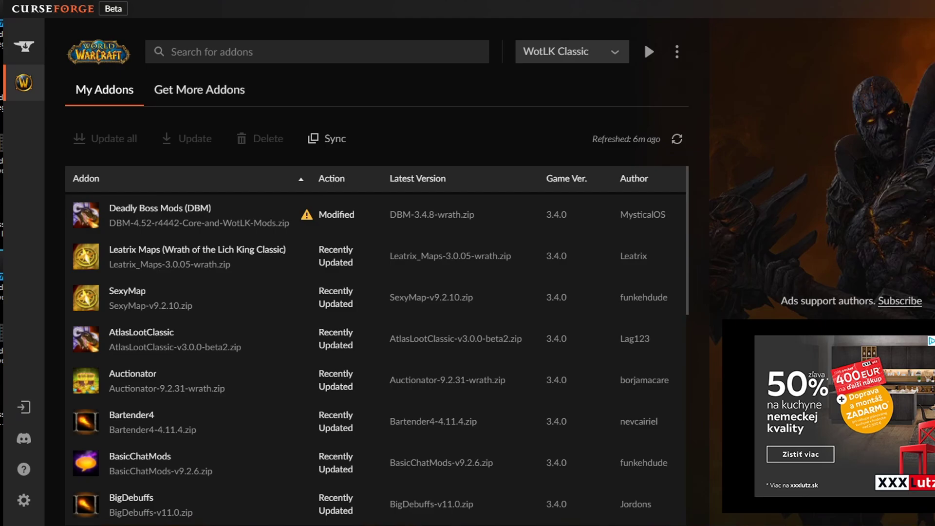
Step: Browse the popular and newly released addons available to get, and look through the list of addon categories
click(199, 90)
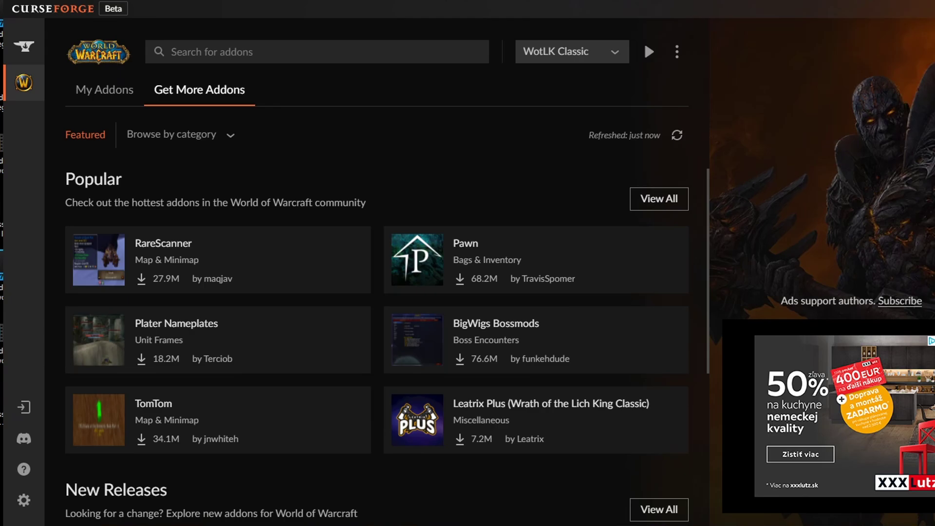
scroll(377, 341, down, 5)
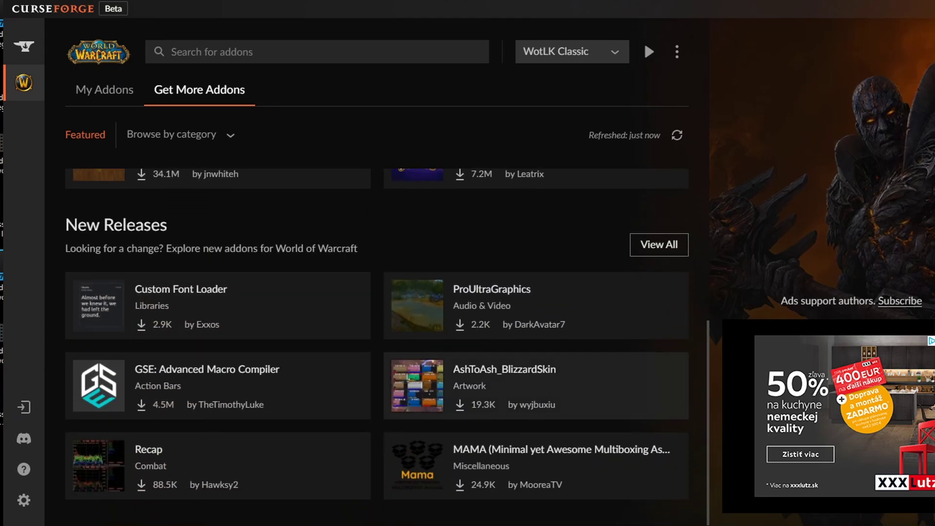
scroll(378, 341, up, 5)
click(180, 135)
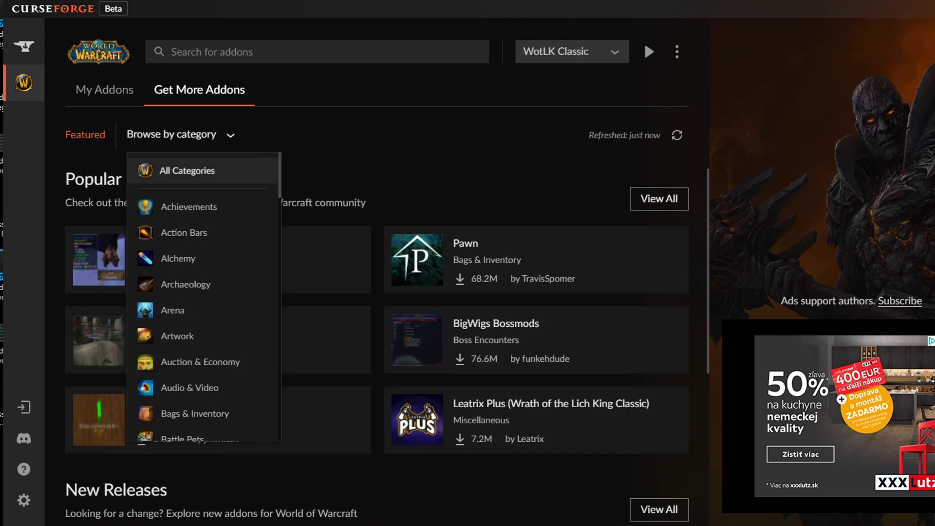
scroll(203, 207, down, 1)
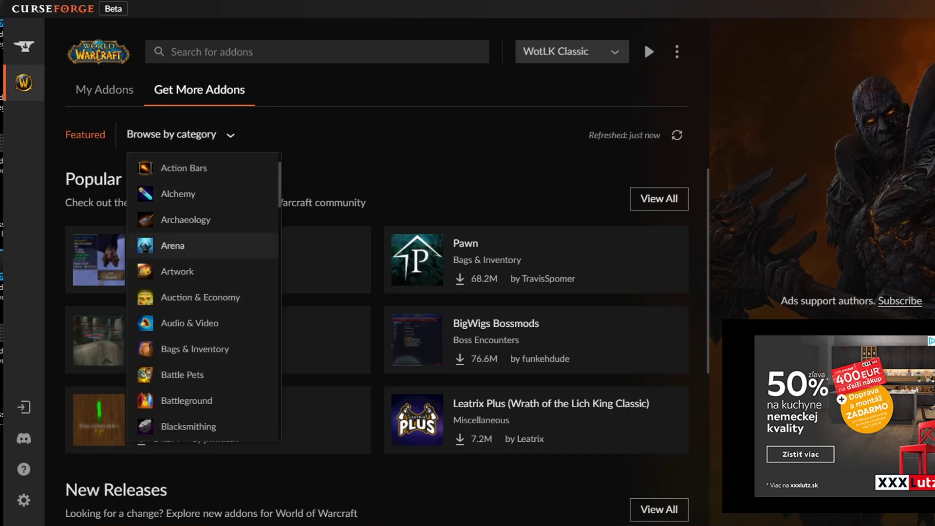
scroll(202, 239, down, 1)
scroll(202, 231, down, 9)
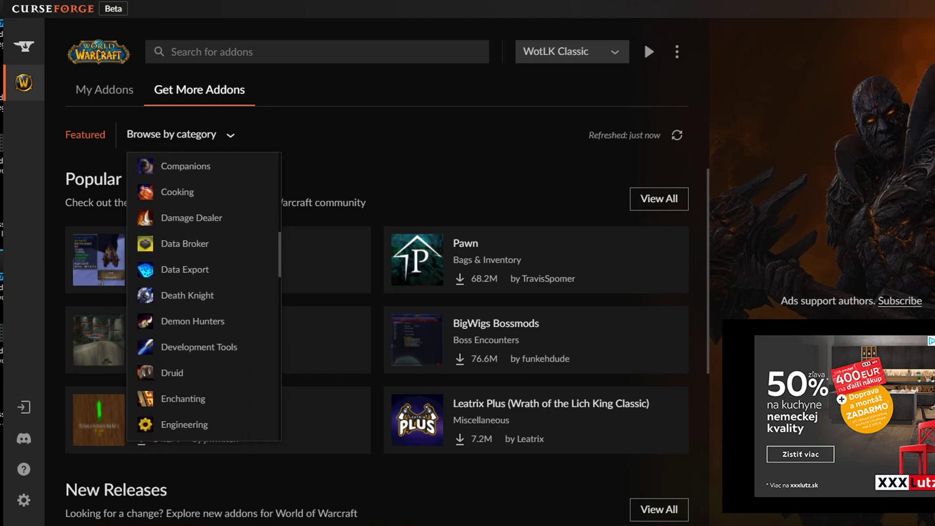
Step: Search the addon catalogue for galvin
click(317, 52)
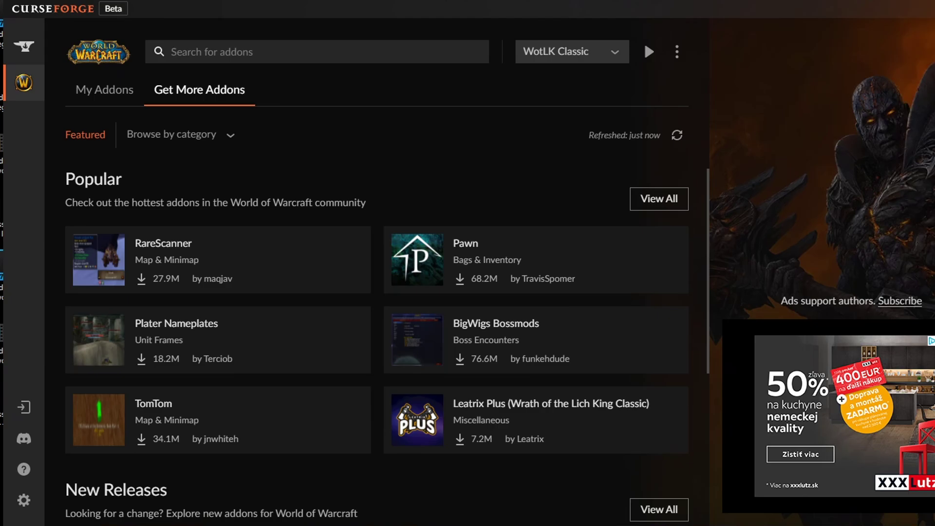
text(g)
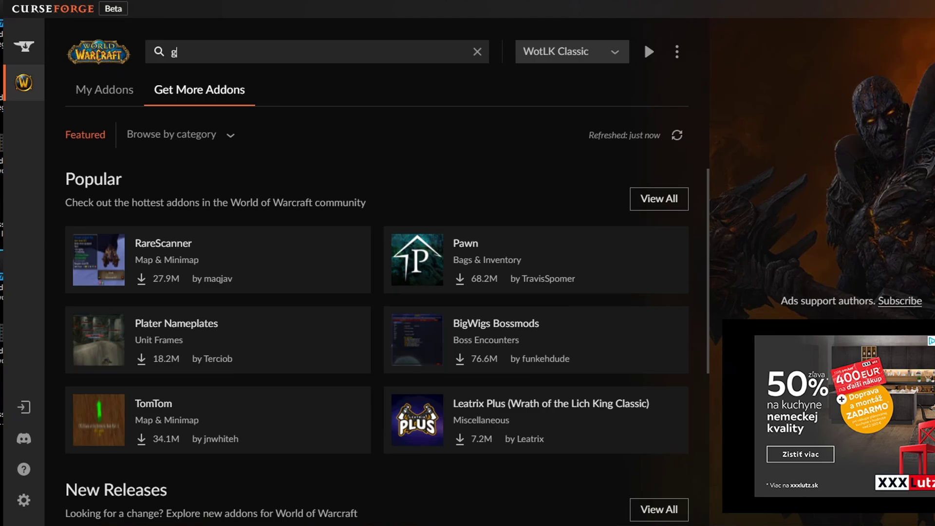
text(alvin)
key(Return)
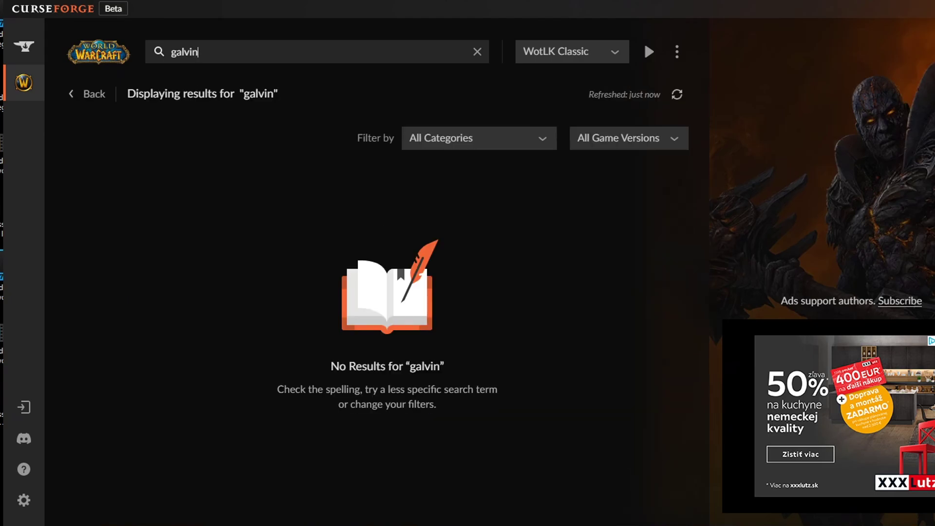
Step: Replace the search term with quartz and search the addon catalogue for it
key(ctrl+a)
text(quartz)
key(Return)
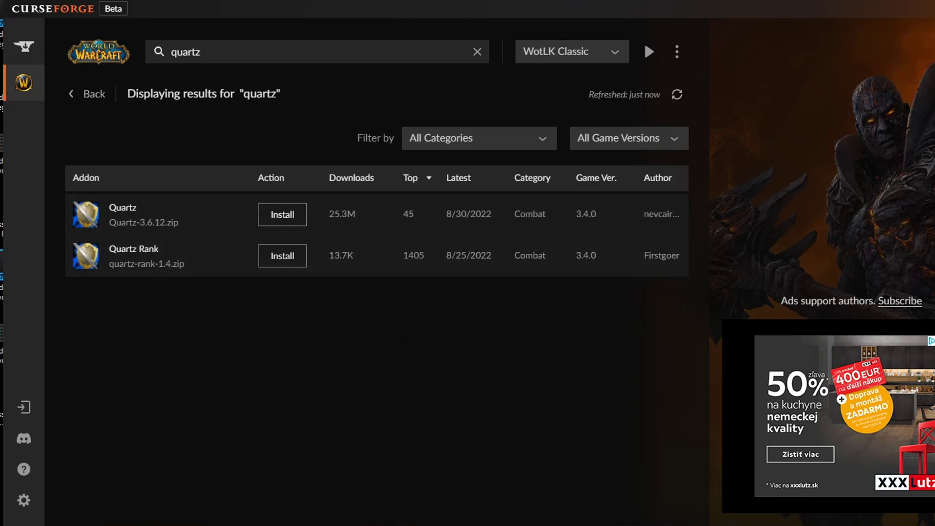
Step: View the screenshots on the Quartz addon's page and install the addon
click(122, 207)
click(250, 289)
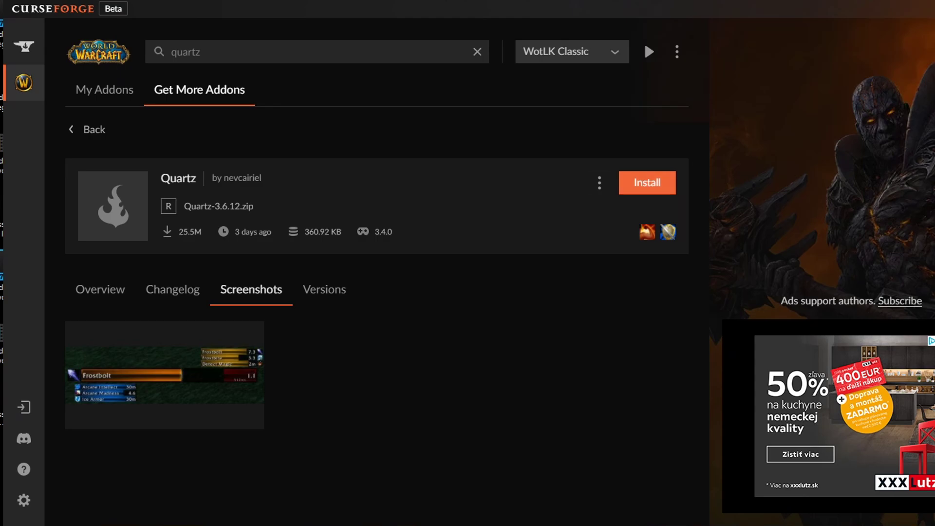
click(600, 182)
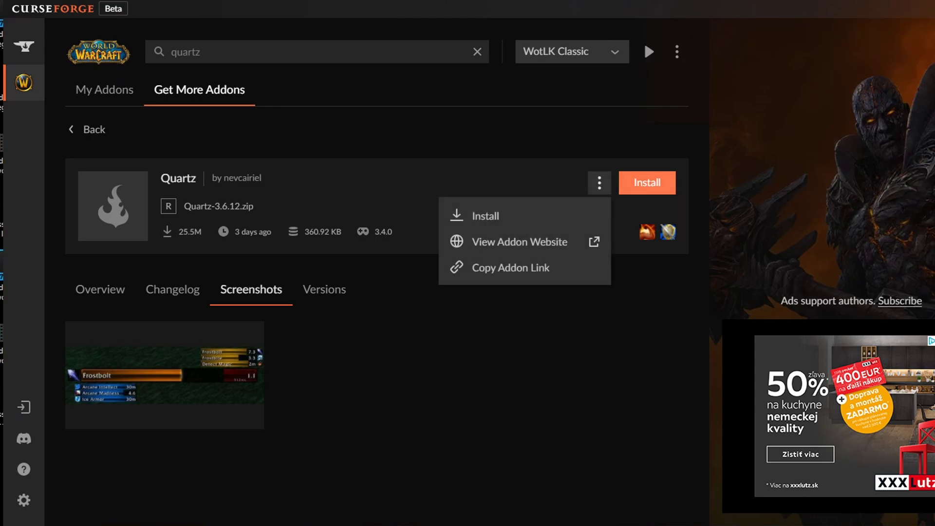
click(647, 183)
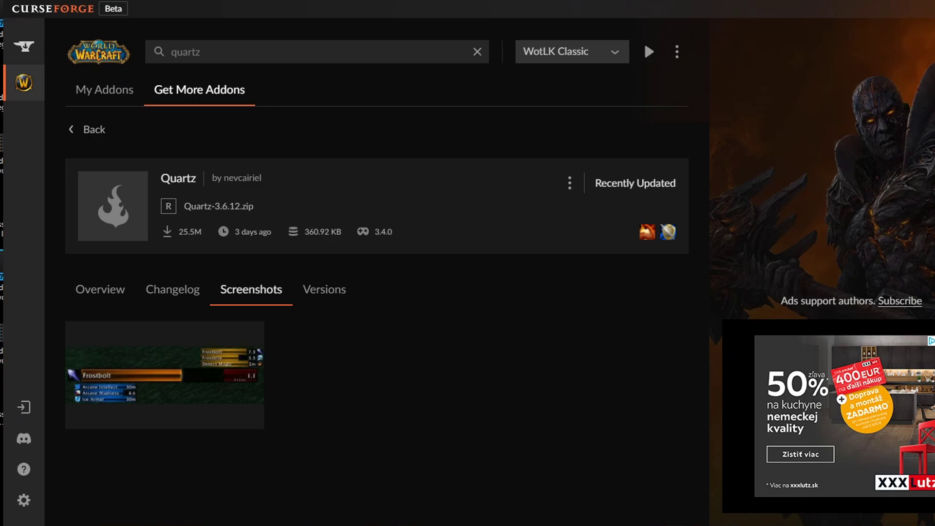
Step: Return to the list of installed addons and locate Quartz in it
click(93, 129)
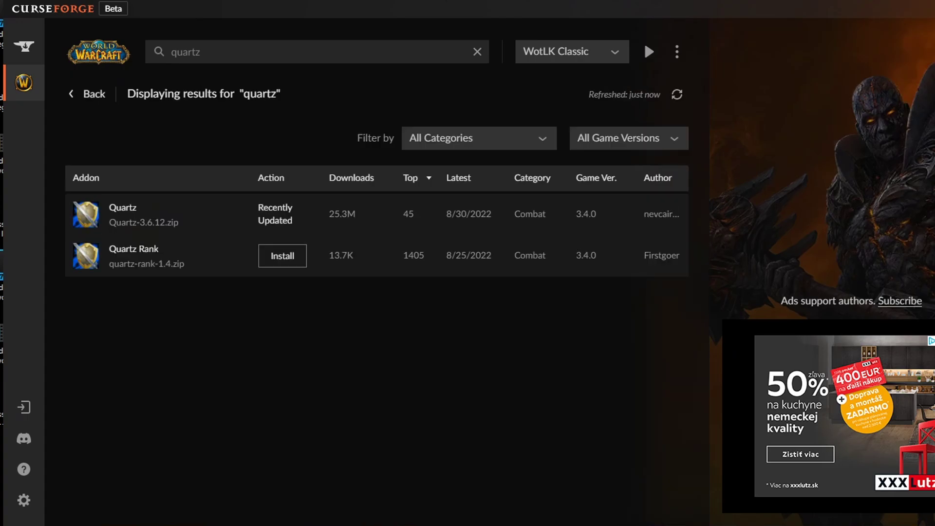
click(93, 94)
click(104, 89)
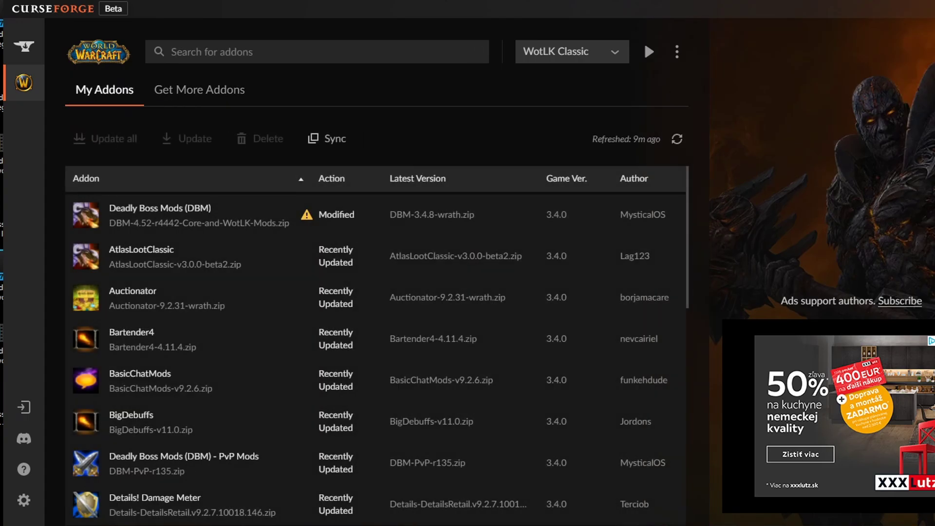
scroll(376, 239, down, 3)
scroll(375, 360, down, 8)
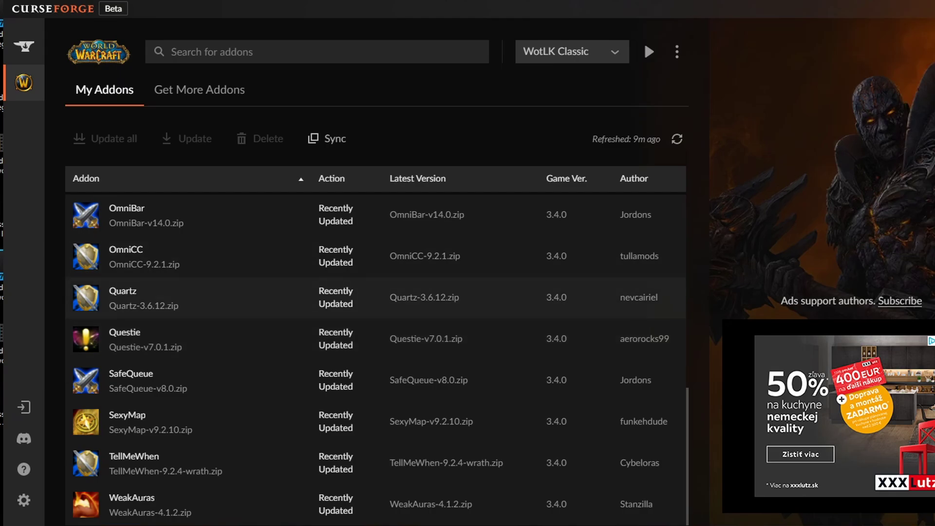
Step: Open the CurseForge settings and examine the choices for which game to focus on when the app launches
click(23, 500)
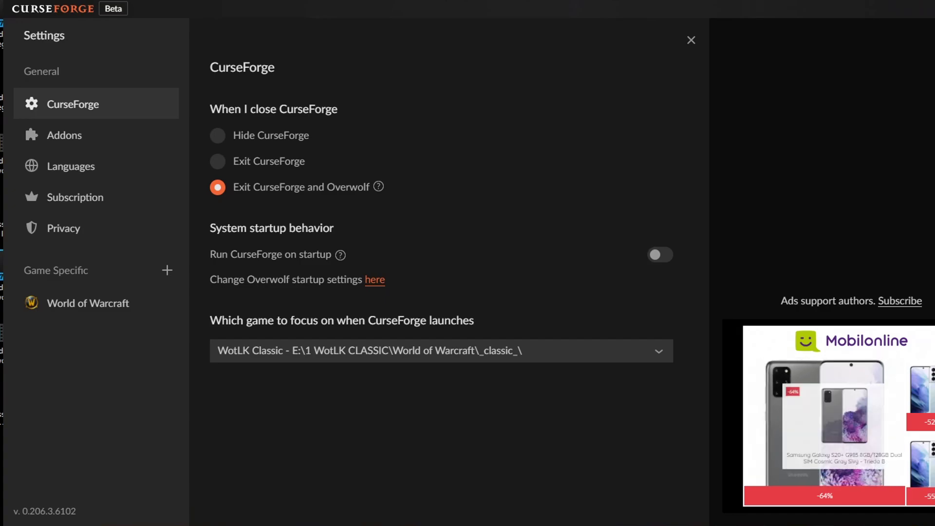
click(441, 351)
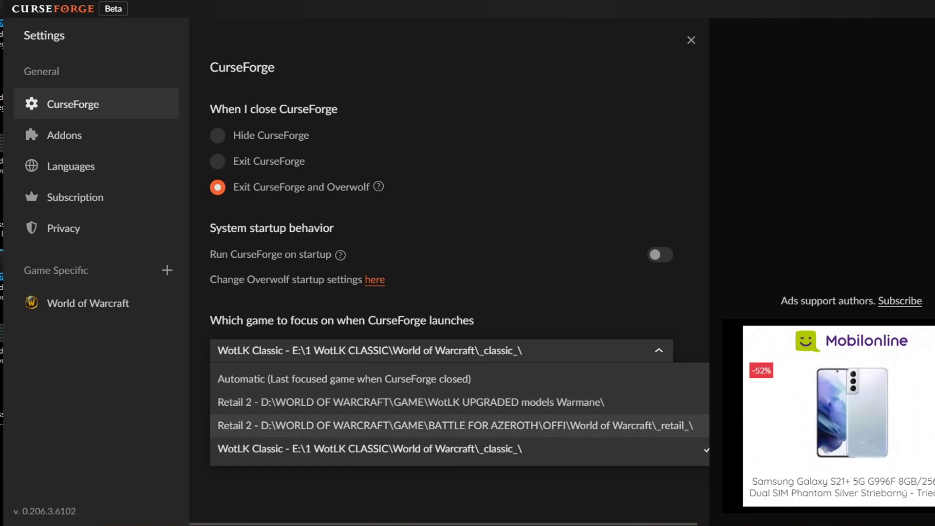
key(Escape)
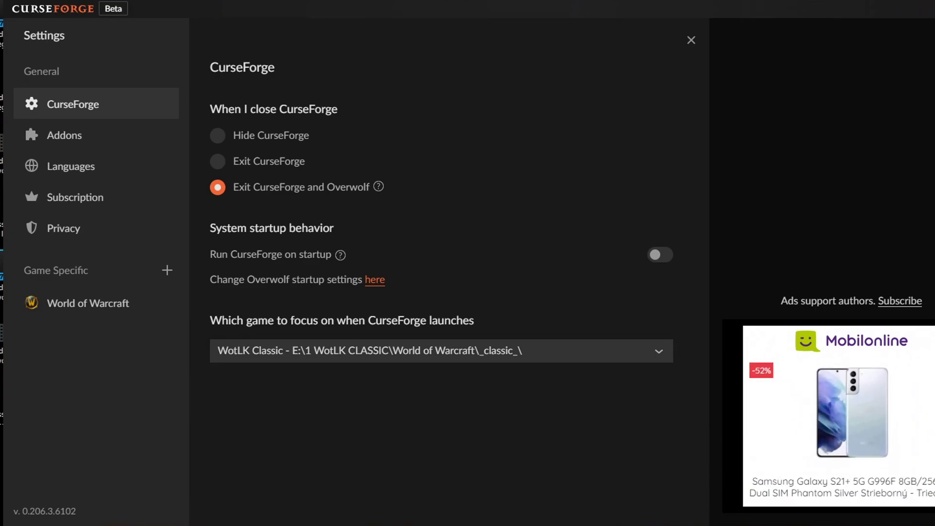